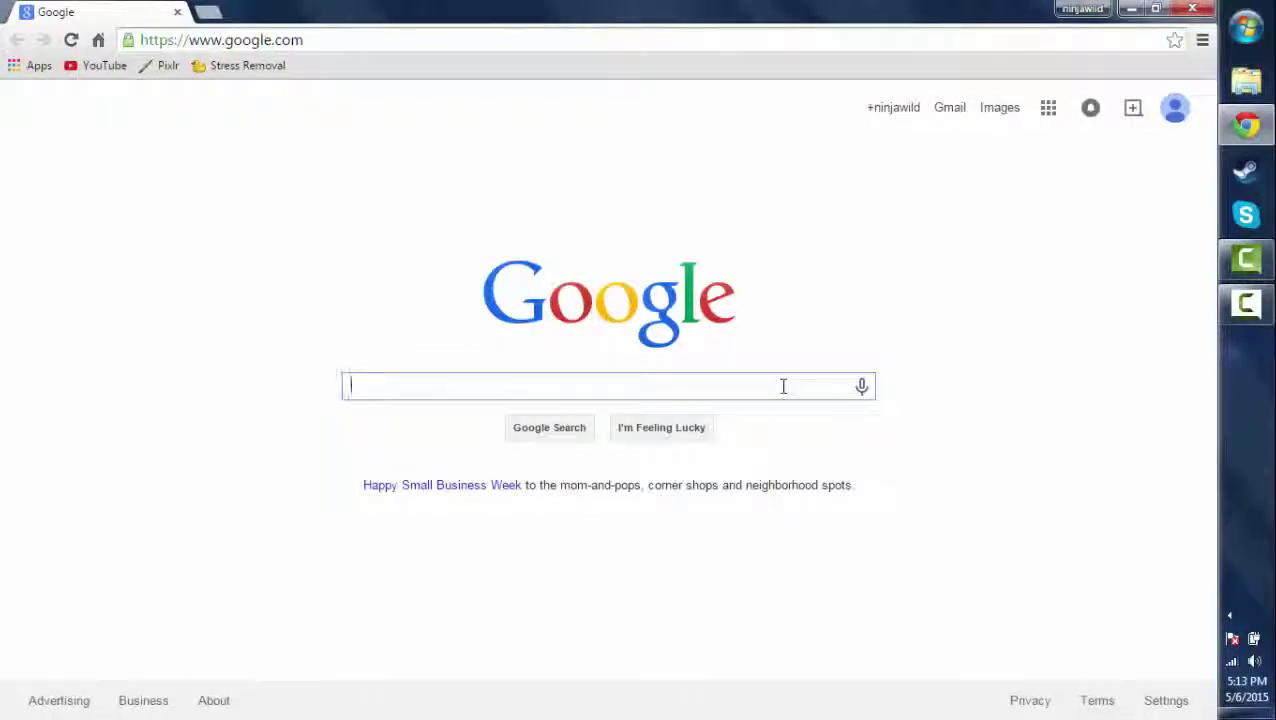
- Search Google for 'Camtasia Studio', fixing a typo along the way
text(Camtr)
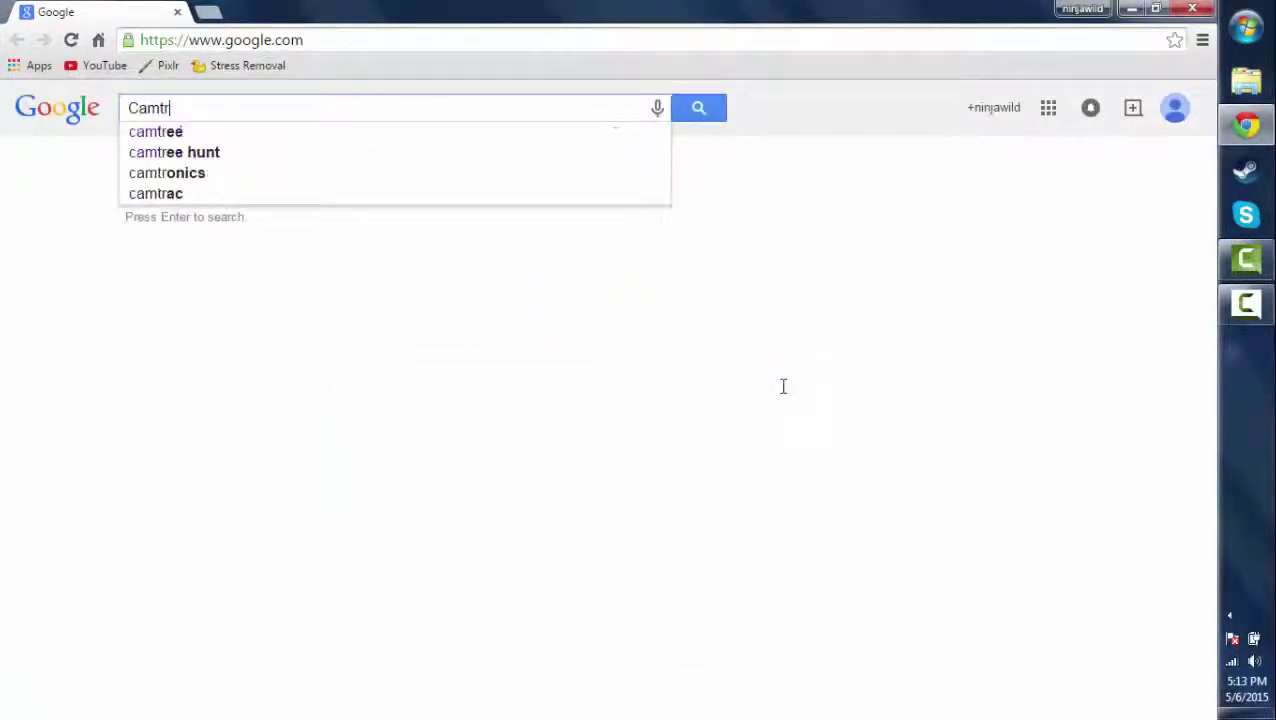
key(BackSpace)
key(BackSpace)
text(ta)
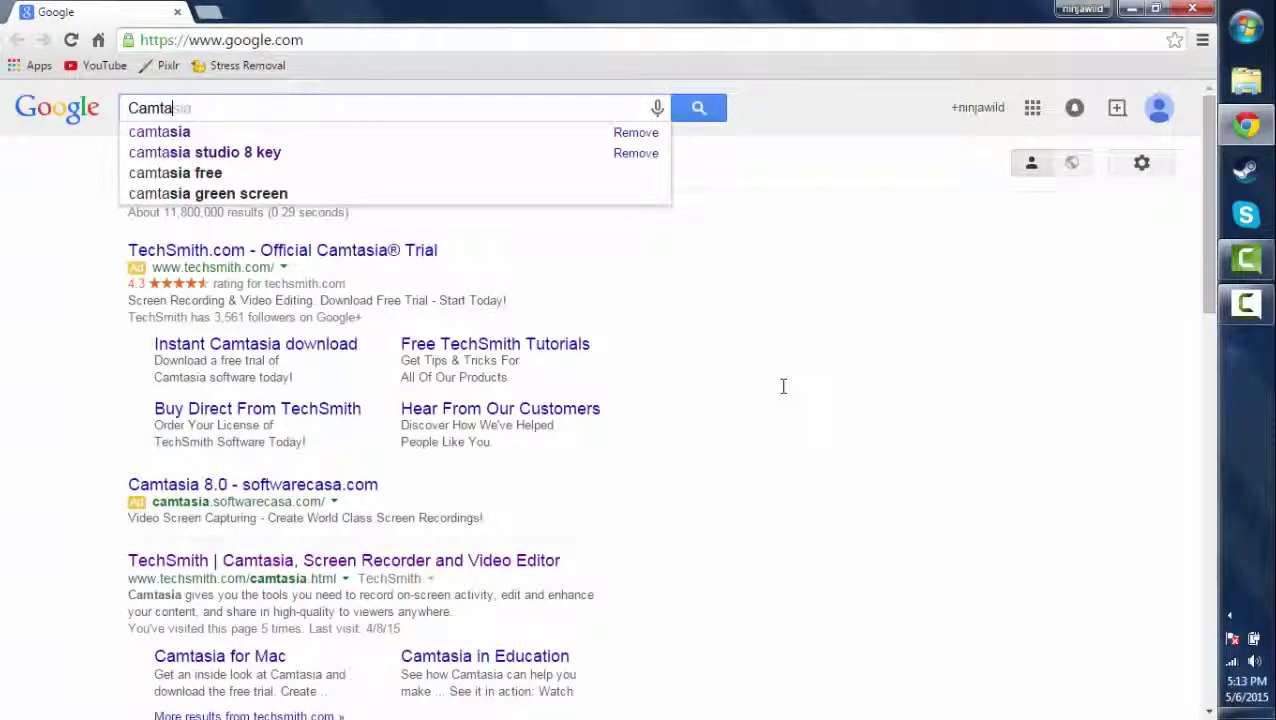
text(sia S)
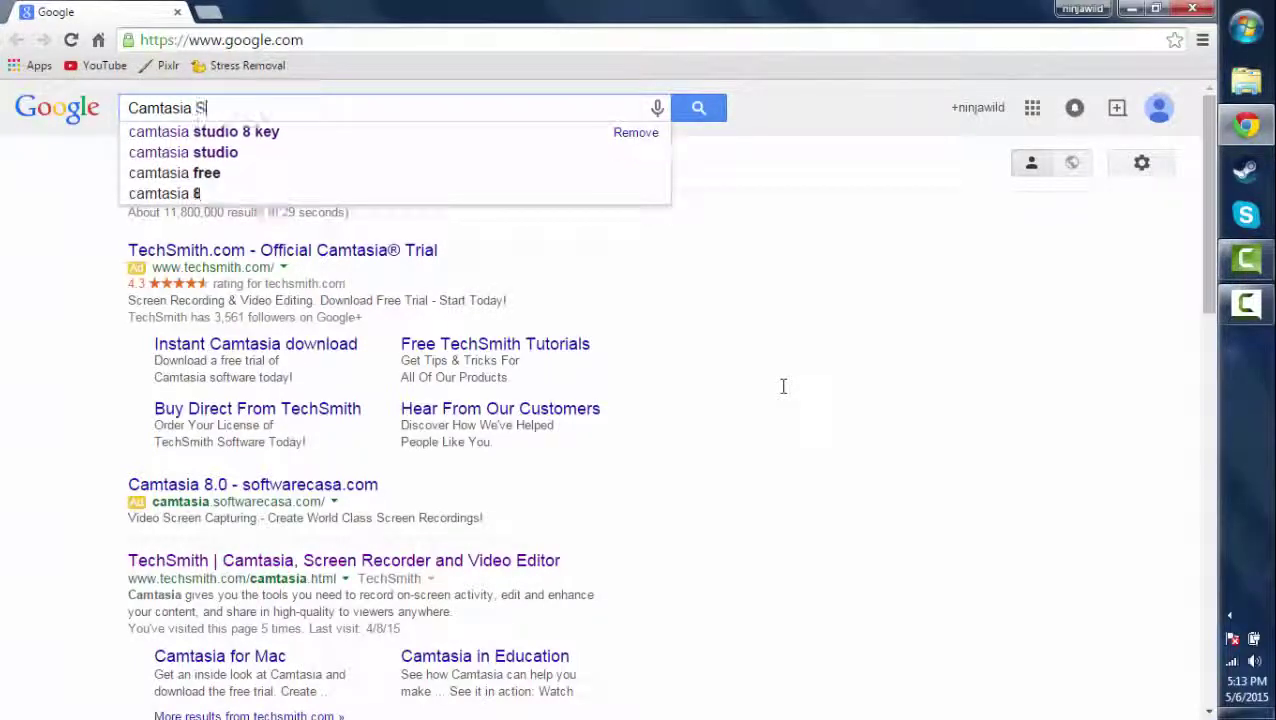
text(tudio)
key(Return)
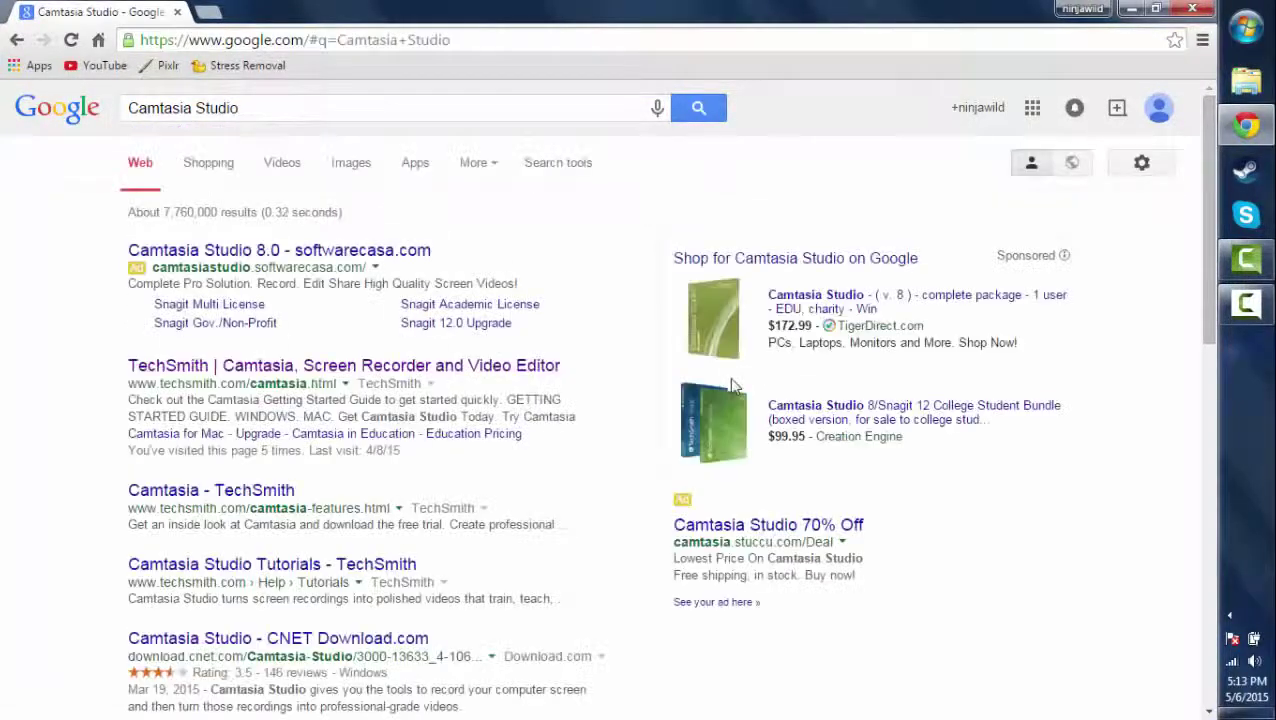
- Go to TechSmith's Camtasia page from the results and start its Free Trial
click(502, 378)
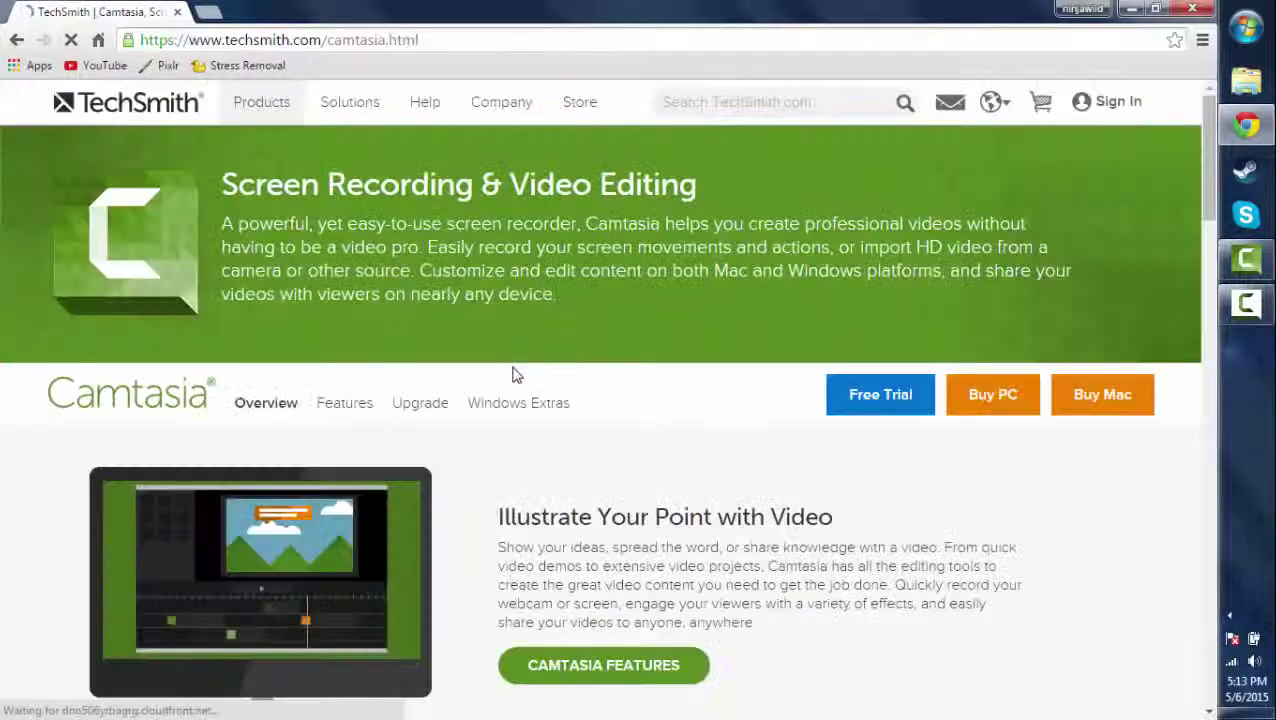
scroll(600, 480, down, 3)
scroll(603, 484, up, 2)
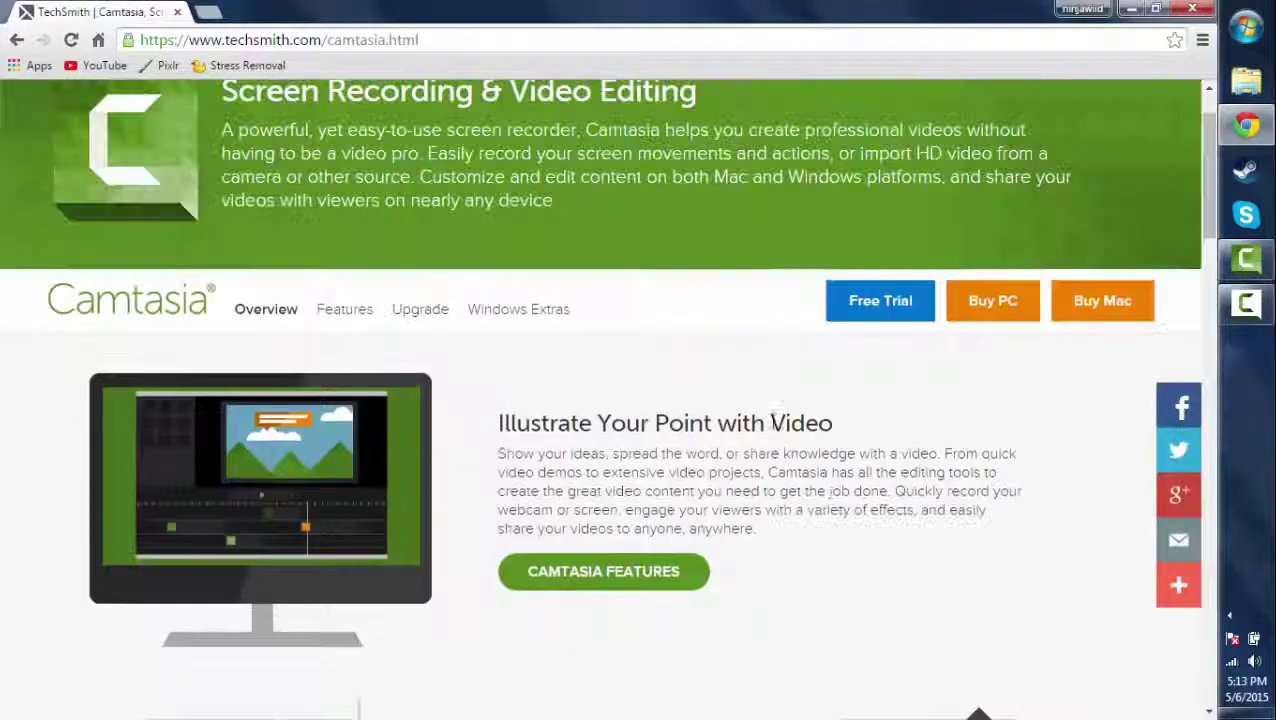
click(889, 312)
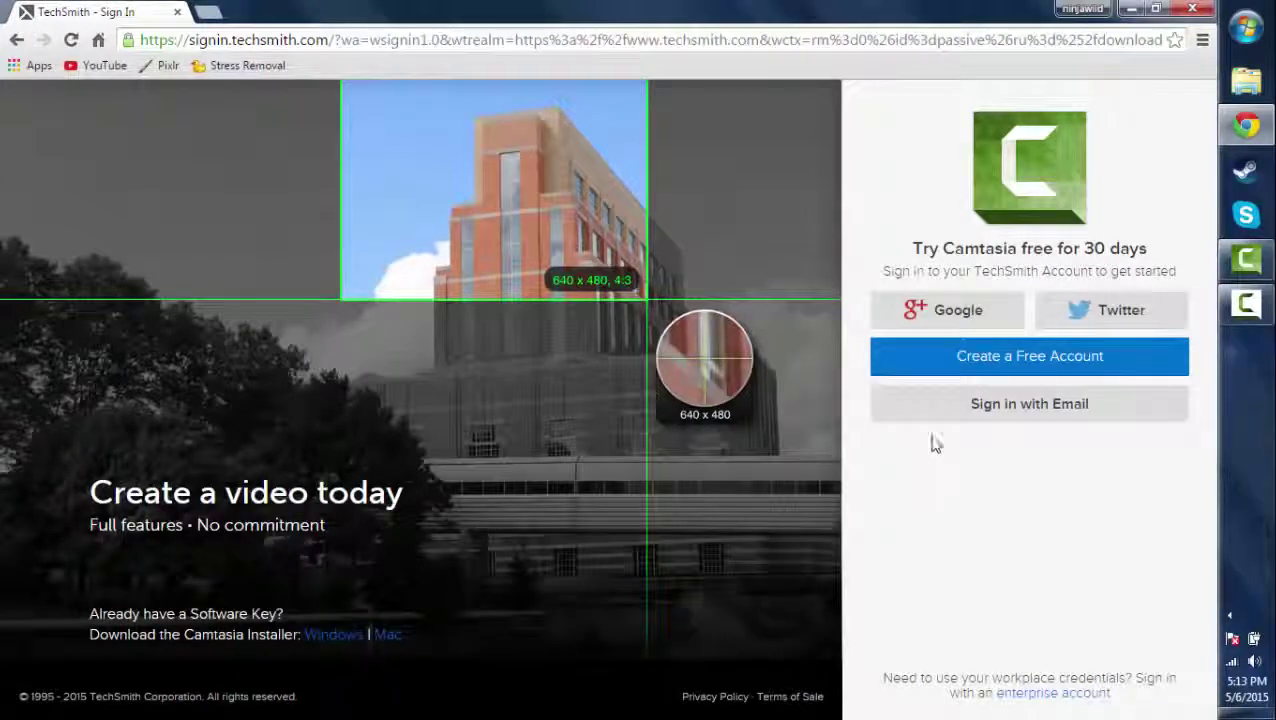
- Try signing in with email using the suggested address and a password; it fails
drag(1027, 271, 1101, 328)
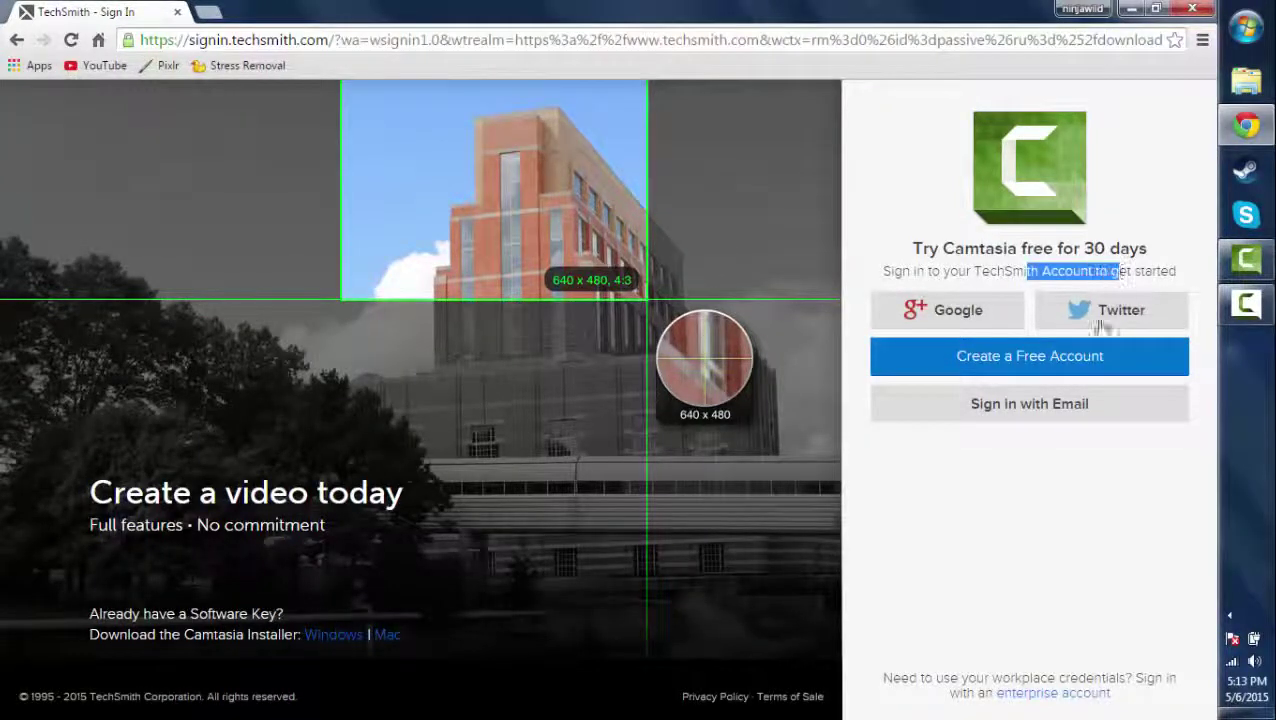
click(1062, 405)
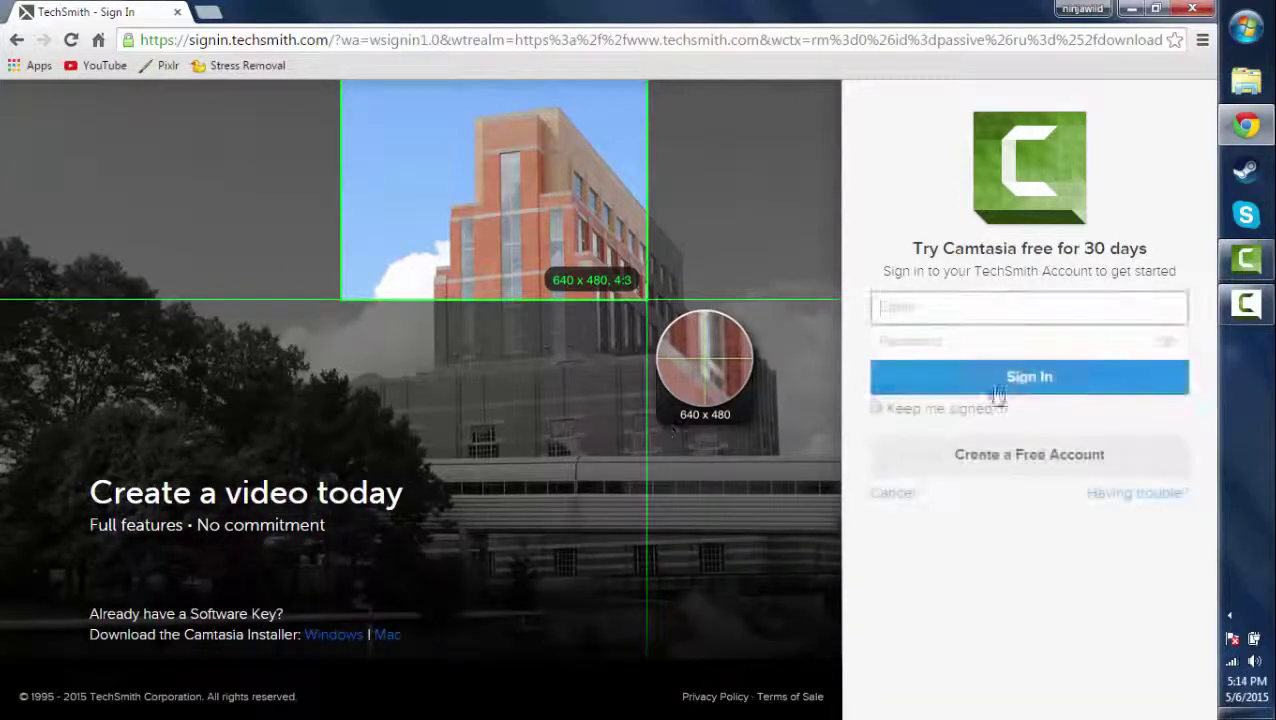
click(1003, 307)
text(e)
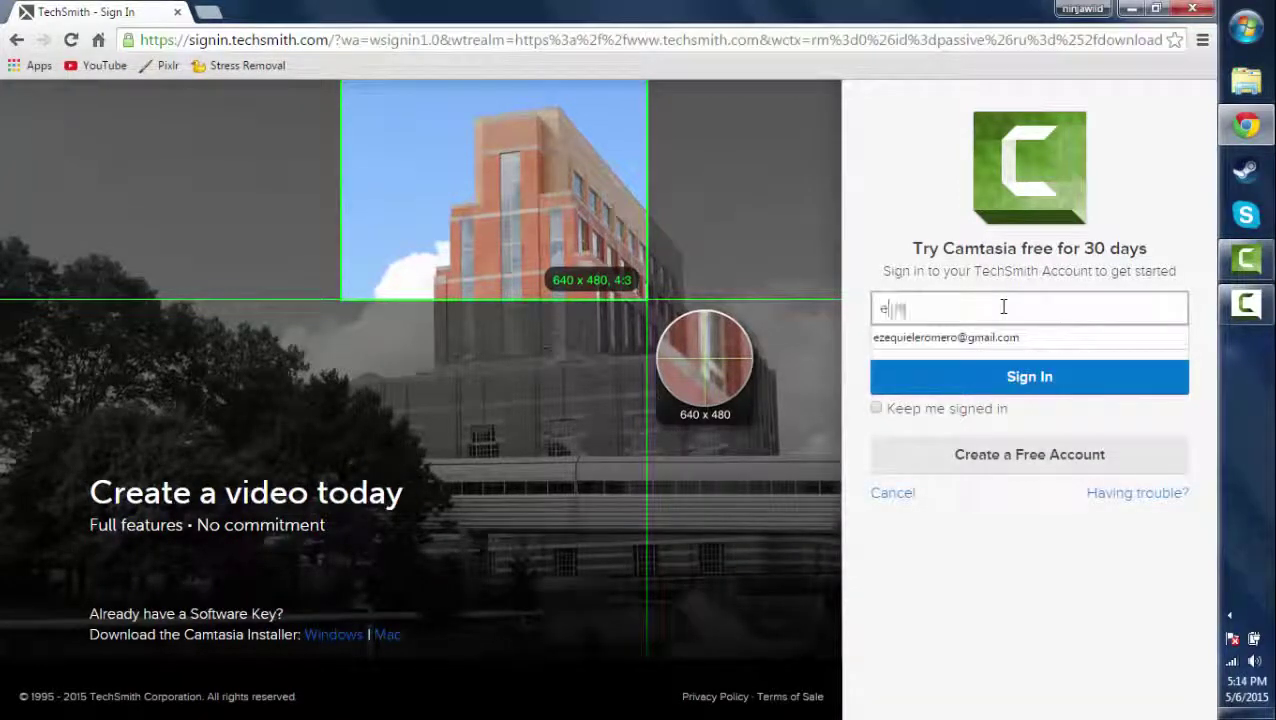
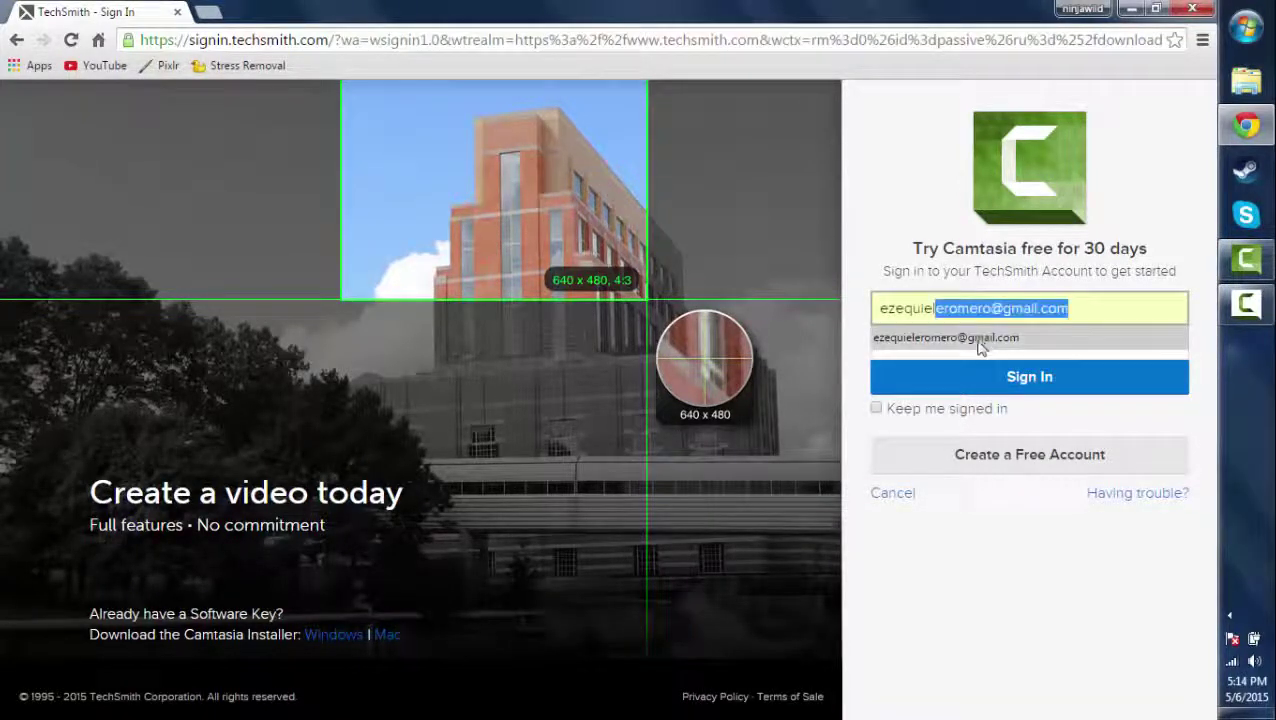
click(980, 338)
text(••)
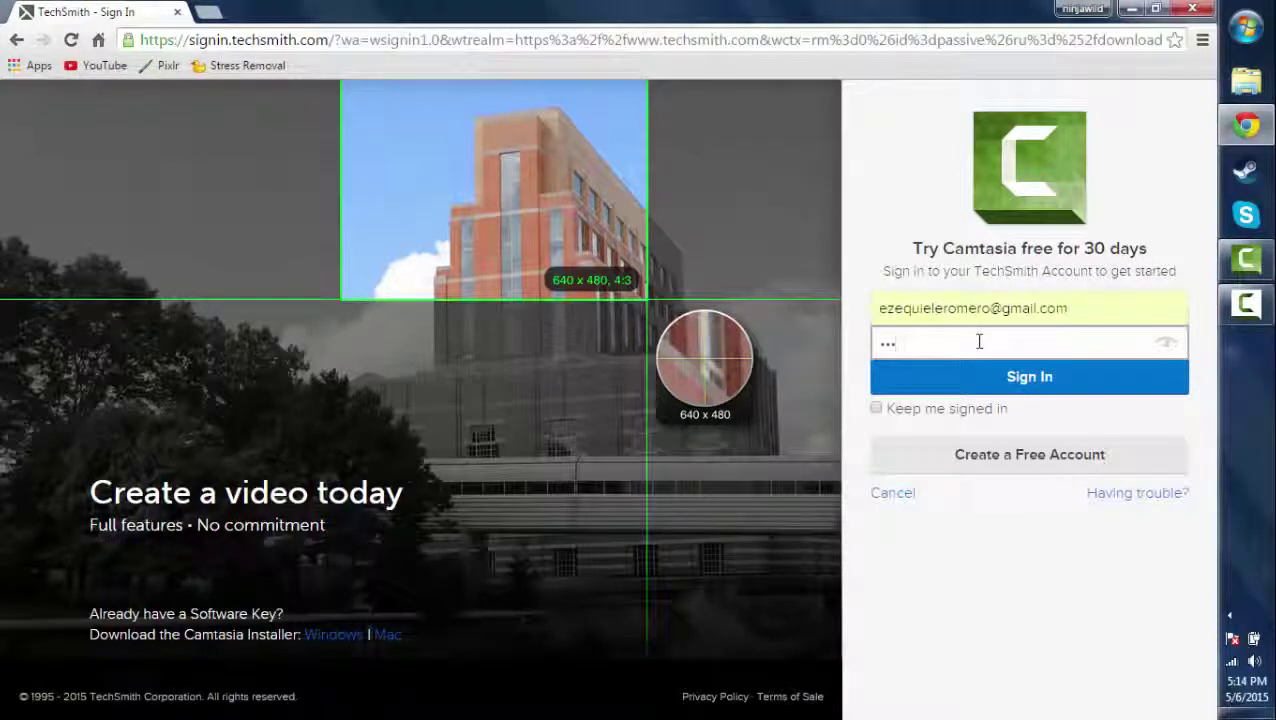
key(Return)
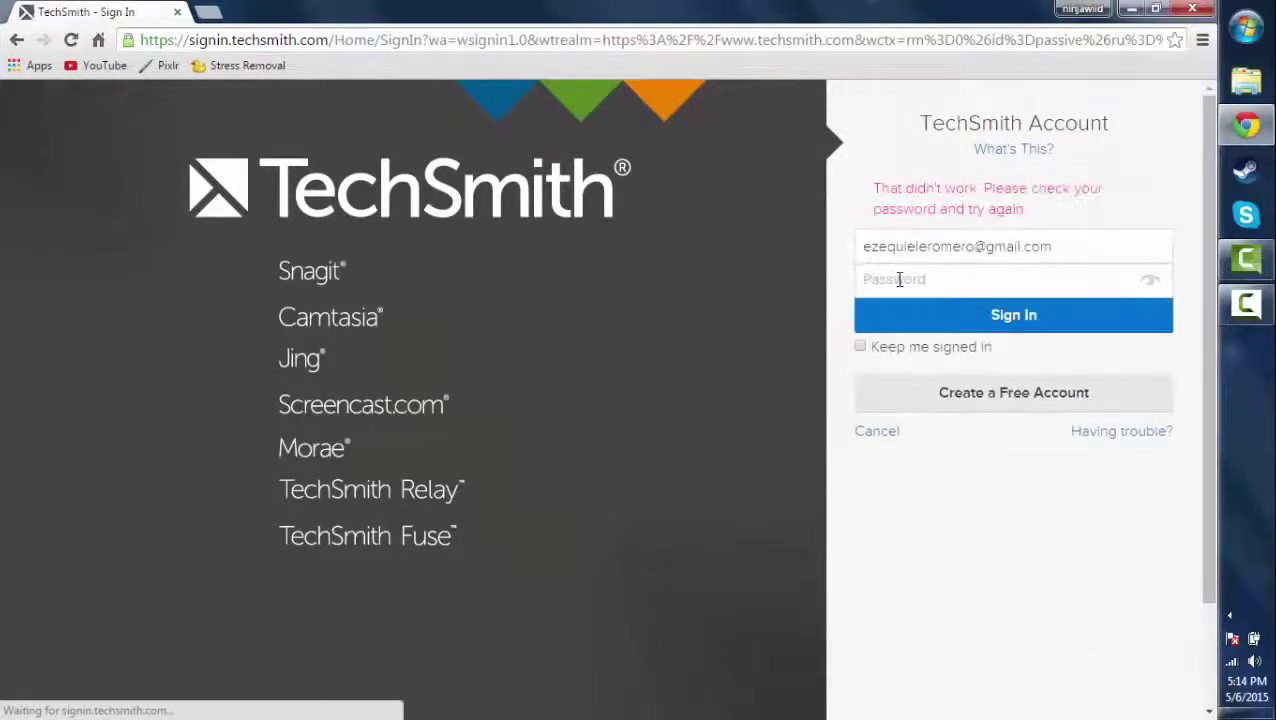
- Register a free TechSmith account with the suggested email and a new password
click(948, 394)
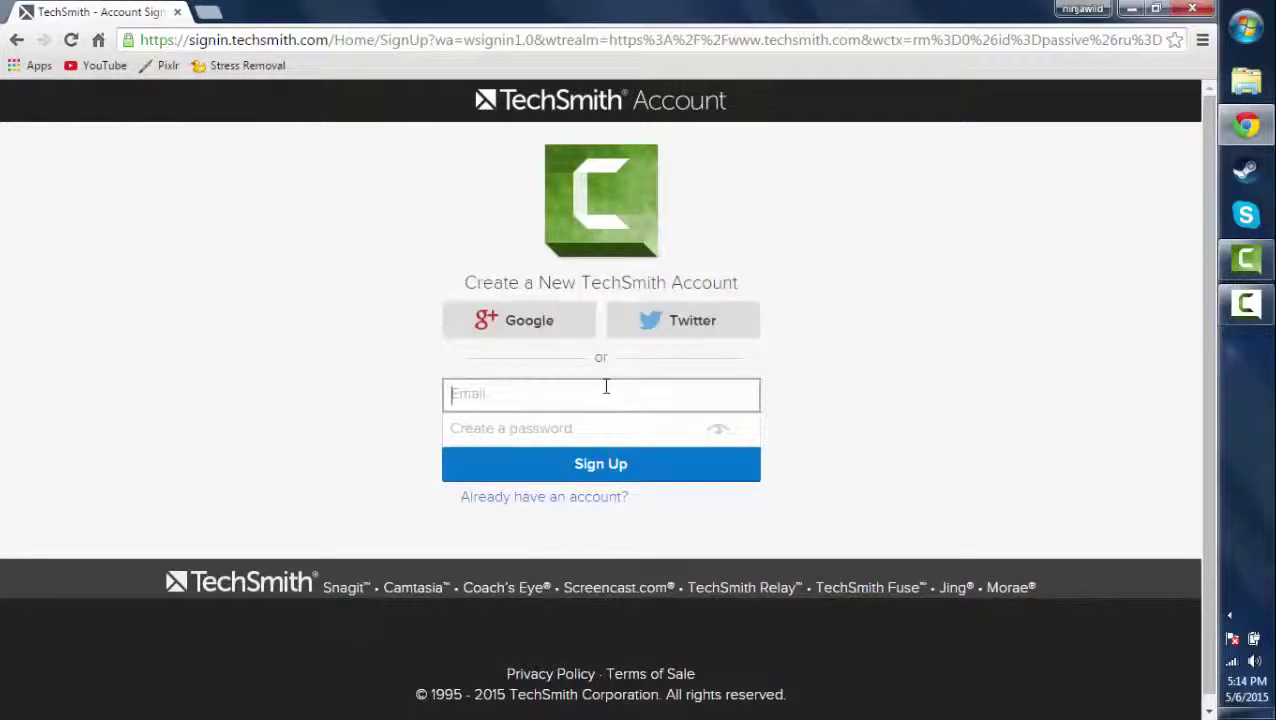
text(eze)
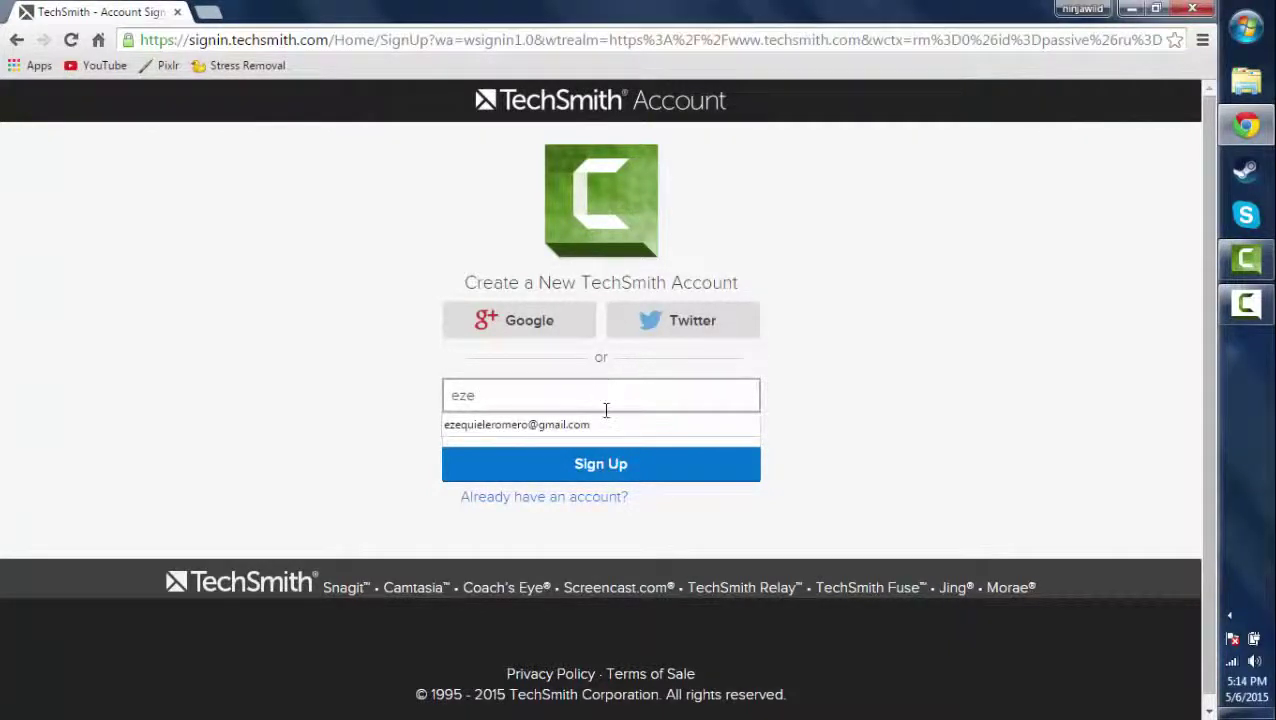
click(600, 424)
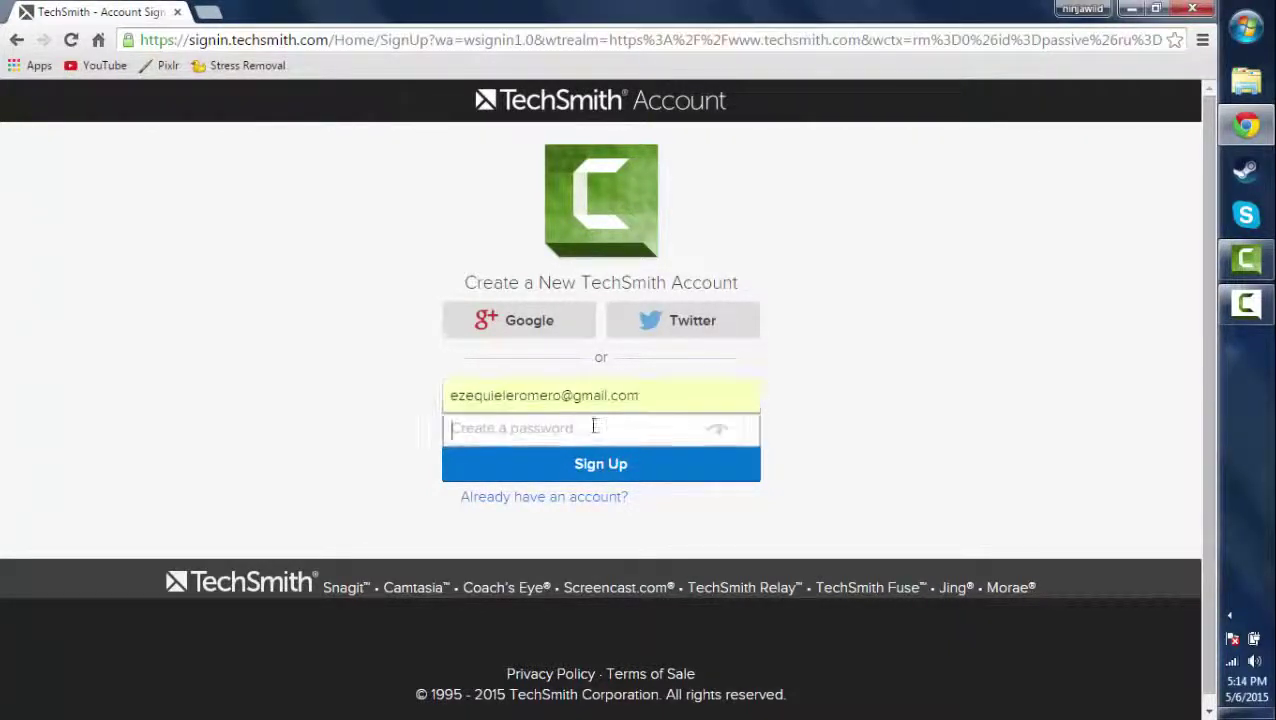
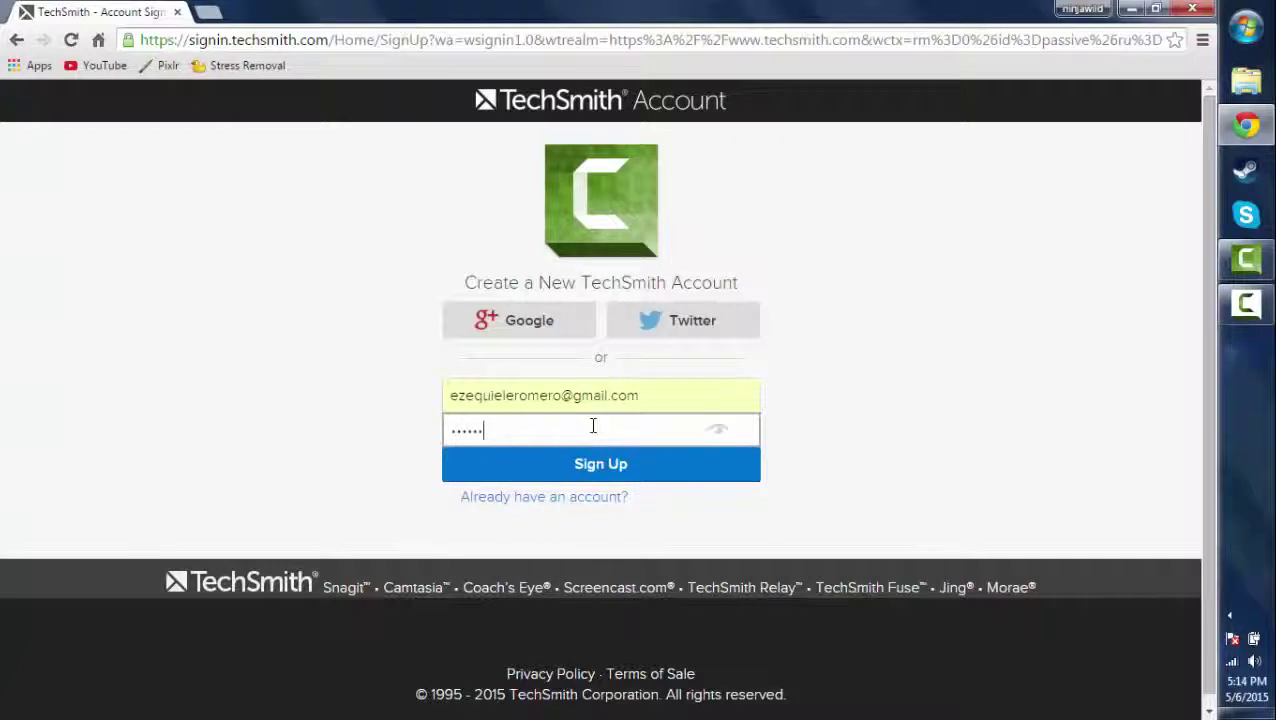
click(580, 466)
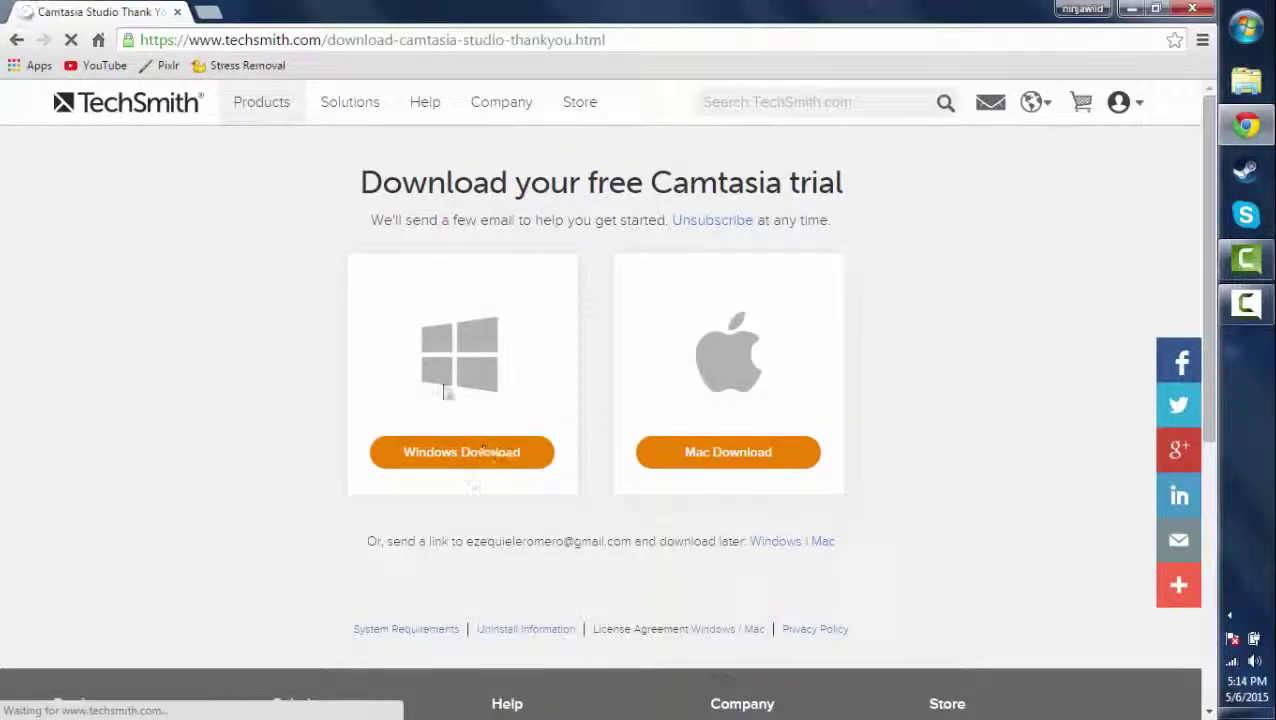
- Let the 248 MB camtasia (2).exe trial installer download from the thank-you page
scroll(811, 392, down, 2)
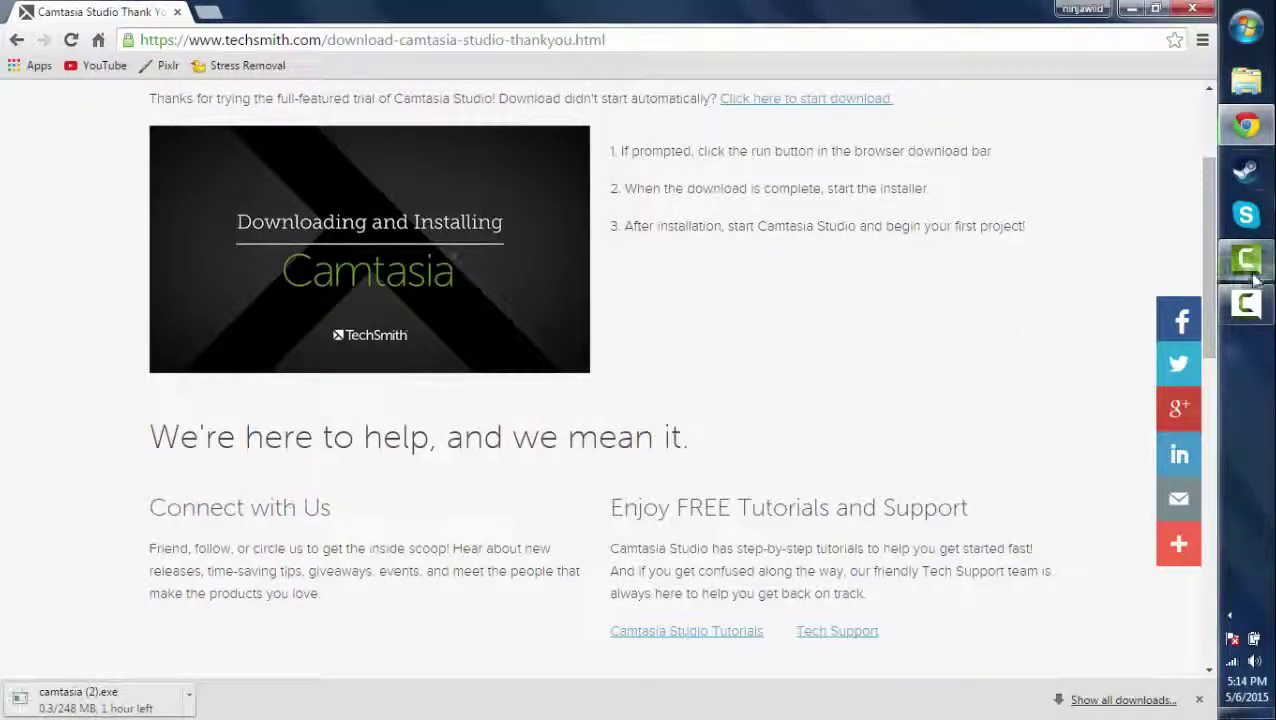
click(1247, 307)
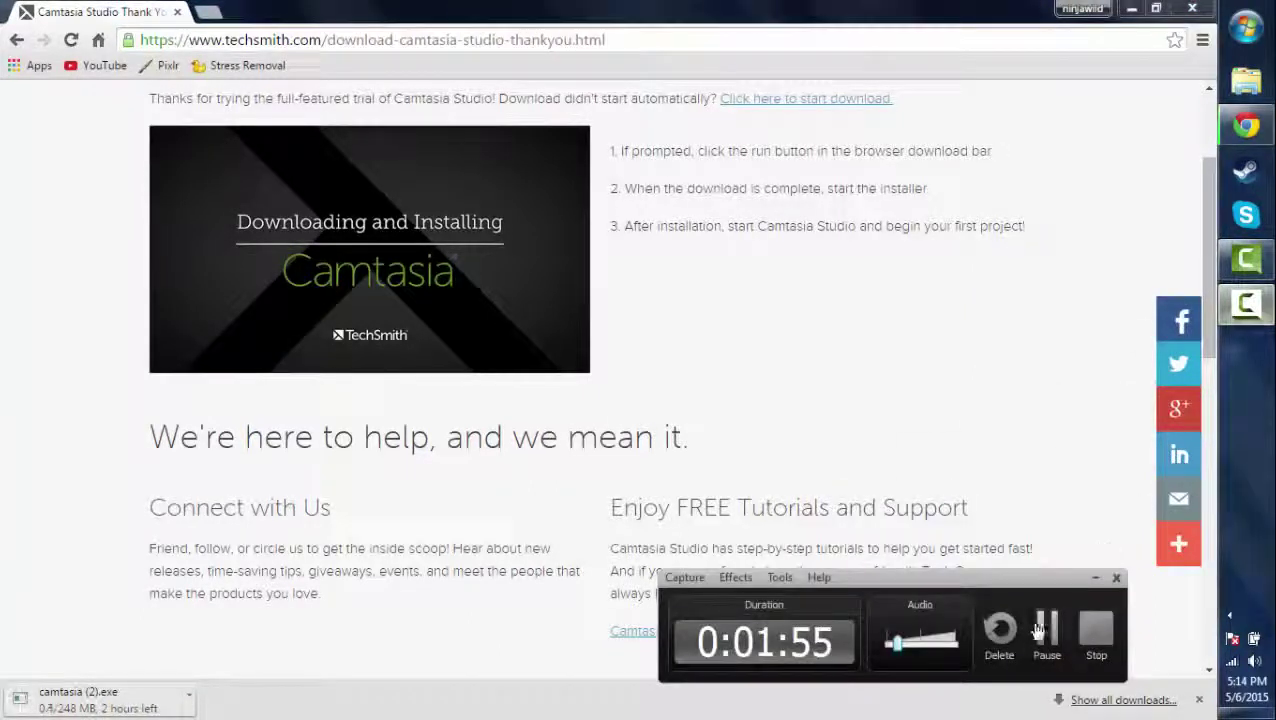
- Select the 247 MB camtasia (1) installer in Downloads, then minimize the folder
click(1046, 630)
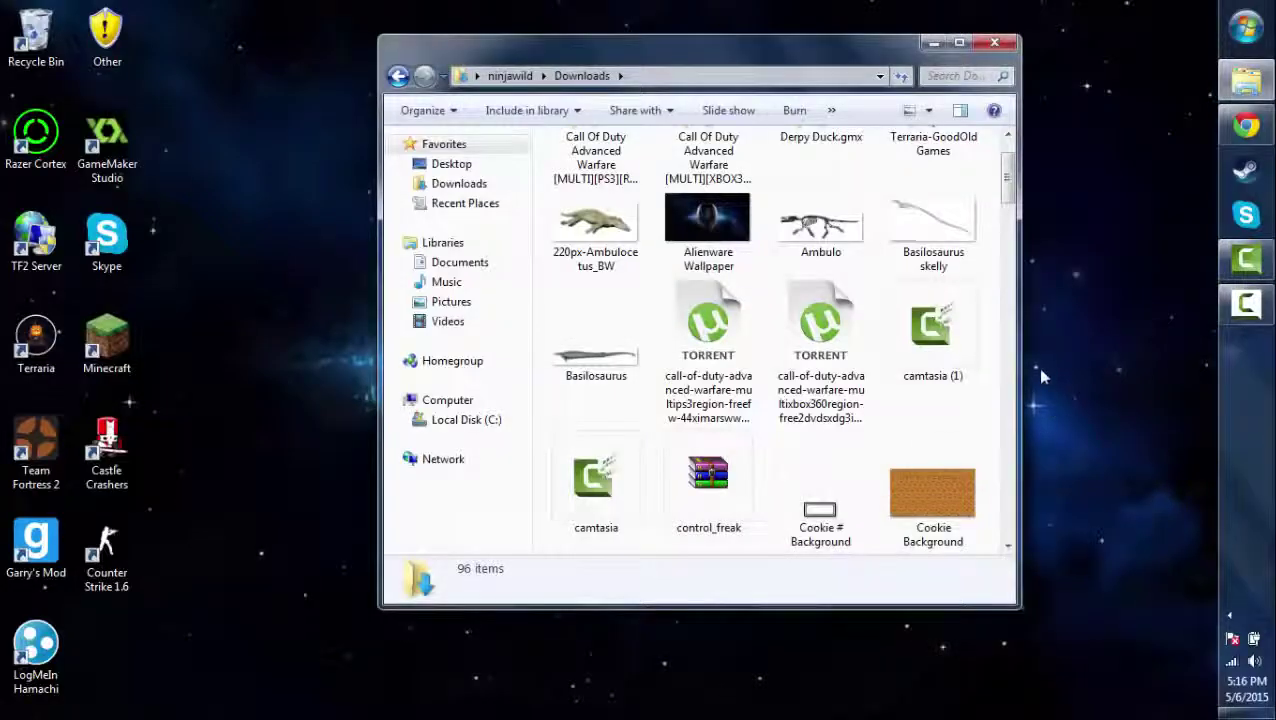
drag(1008, 178, 1009, 188)
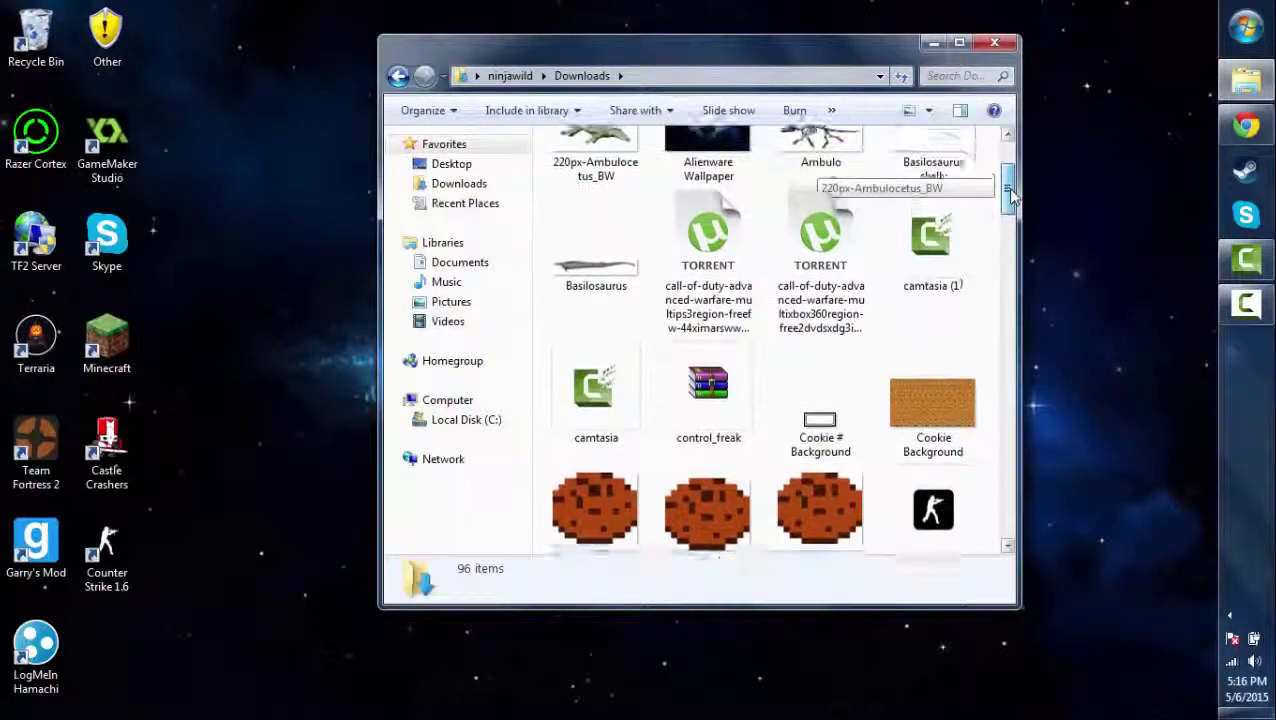
click(940, 285)
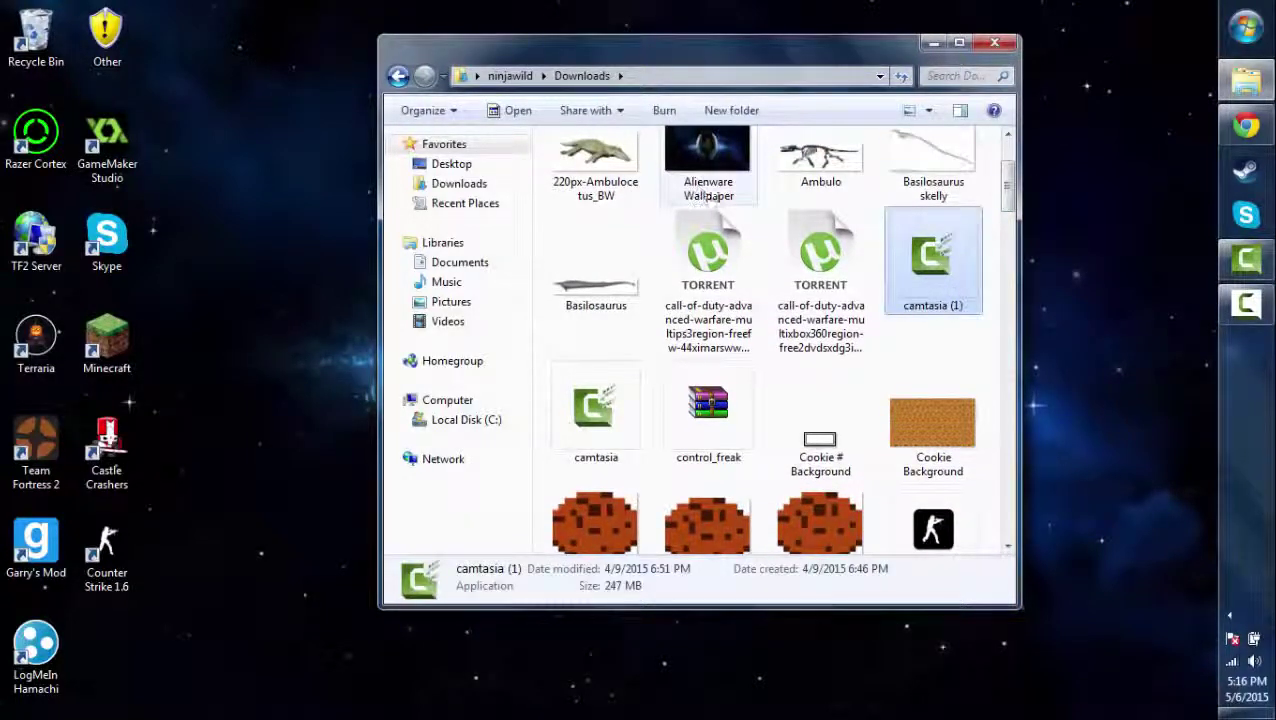
click(933, 45)
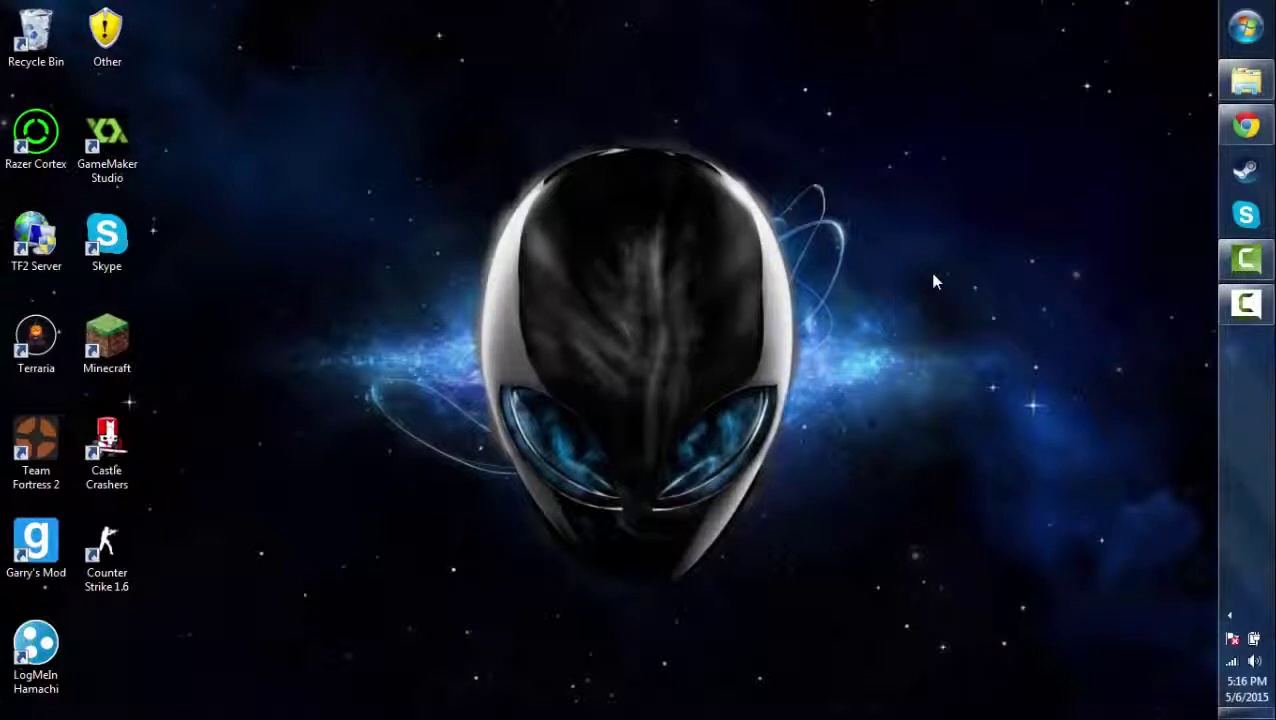
- Allow the installer past the security warning and let Installing reach 100%
click(645, 389)
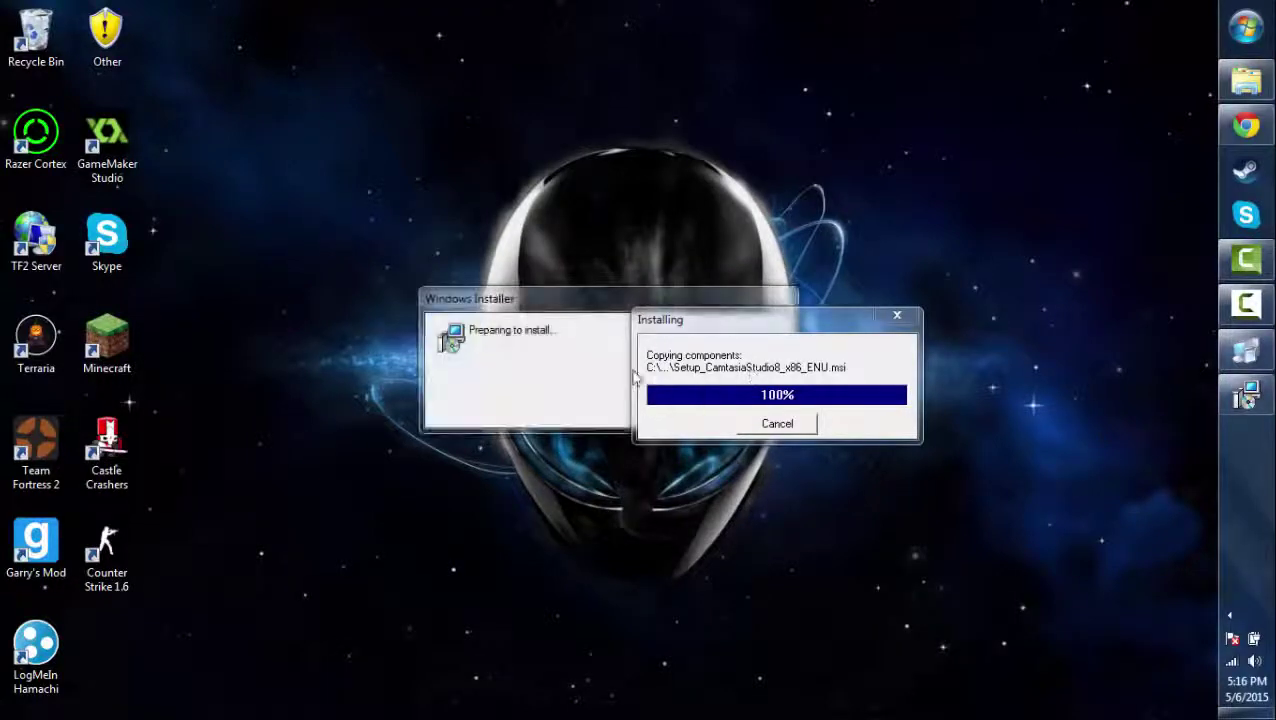
mouse_move(746, 318)
mouse_down()
mouse_move(1097, 602)
mouse_move(1031, 612)
mouse_up()
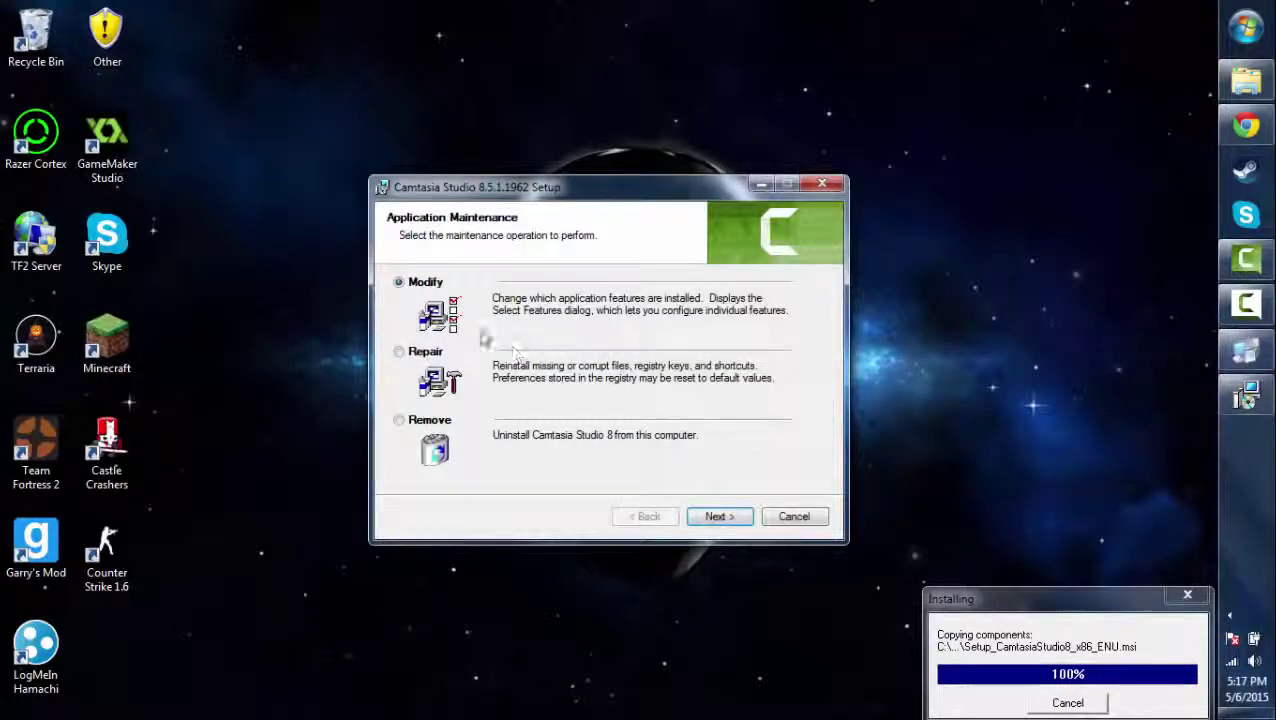
- Cancel and exit the Camtasia Studio 8.5.1 maintenance wizard, acknowledging the interruption
mouse_move(445, 188)
mouse_down()
mouse_move(503, 133)
mouse_move(474, 129)
mouse_up()
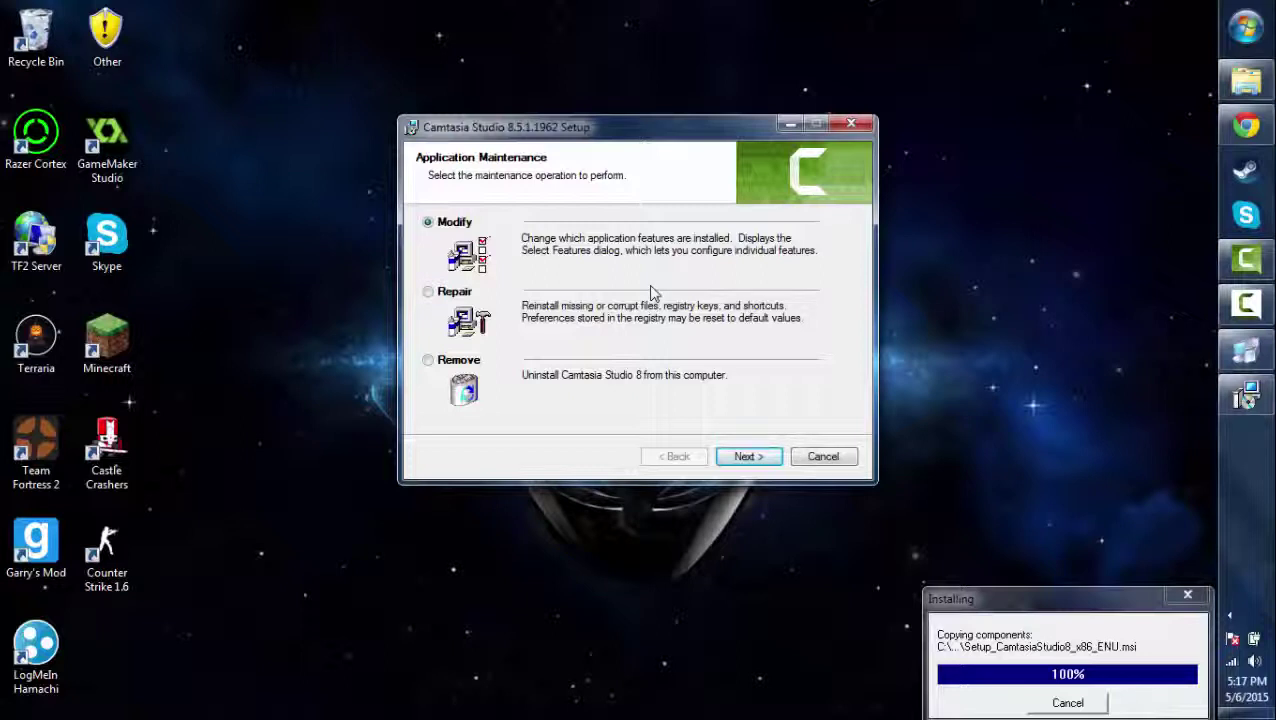
click(826, 462)
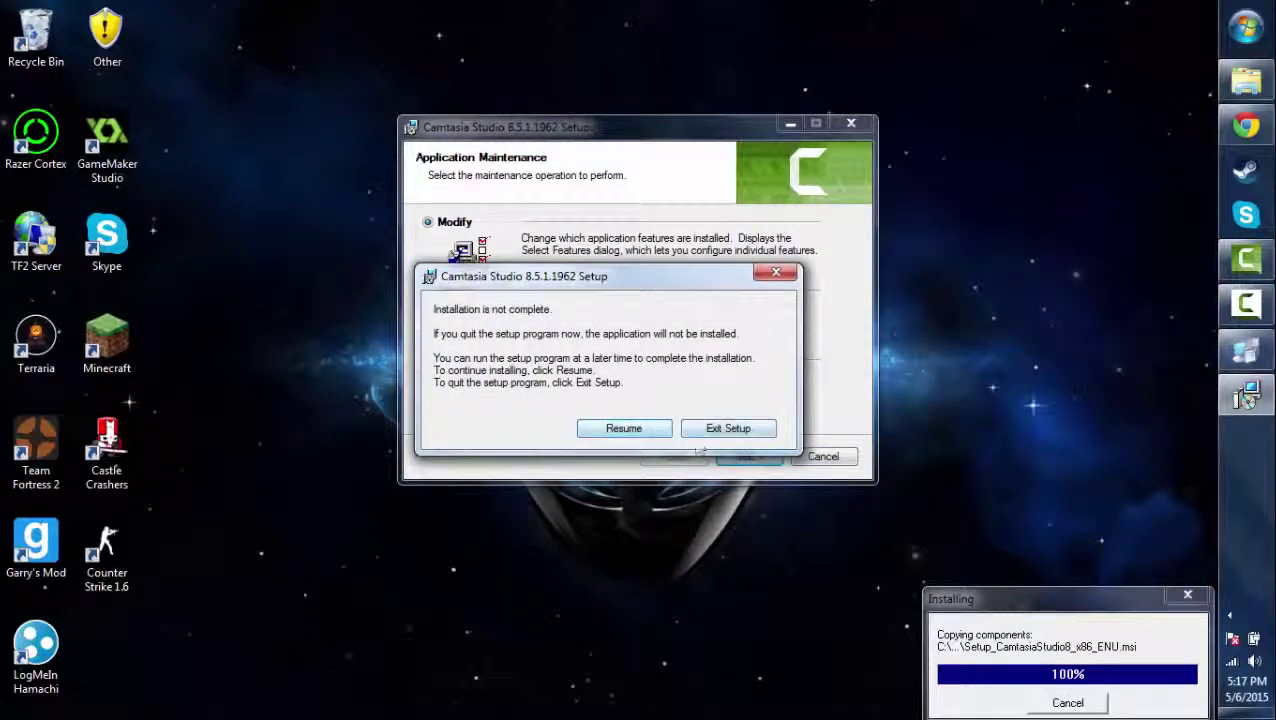
click(722, 430)
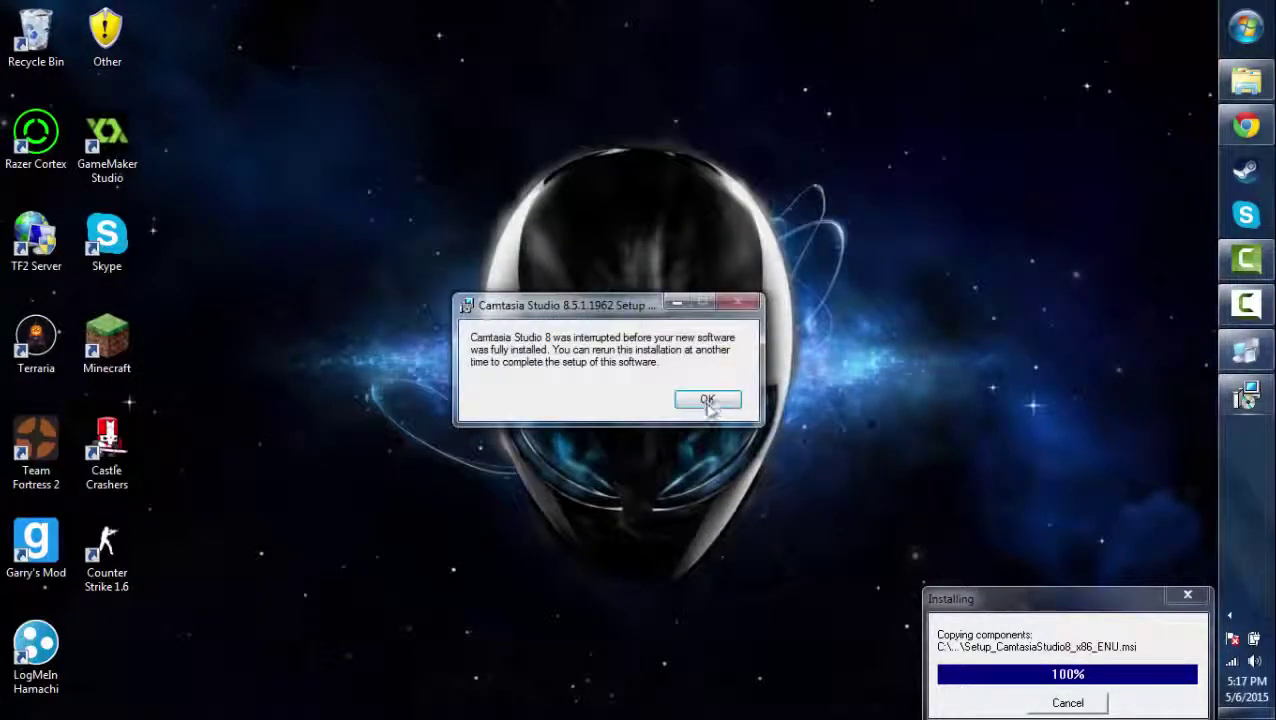
click(706, 402)
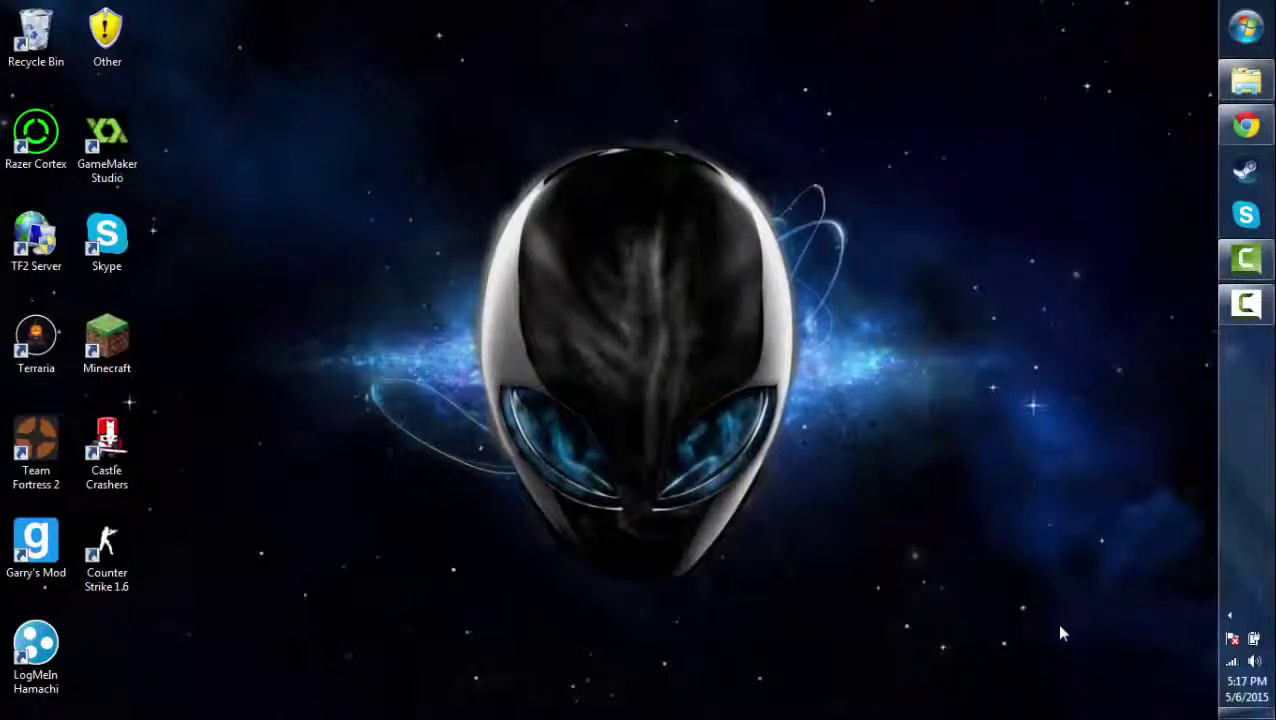
- Drag-select on the desktop while Camtasia Studio starts up to its software-key dialog
drag(377, 86, 893, 639)
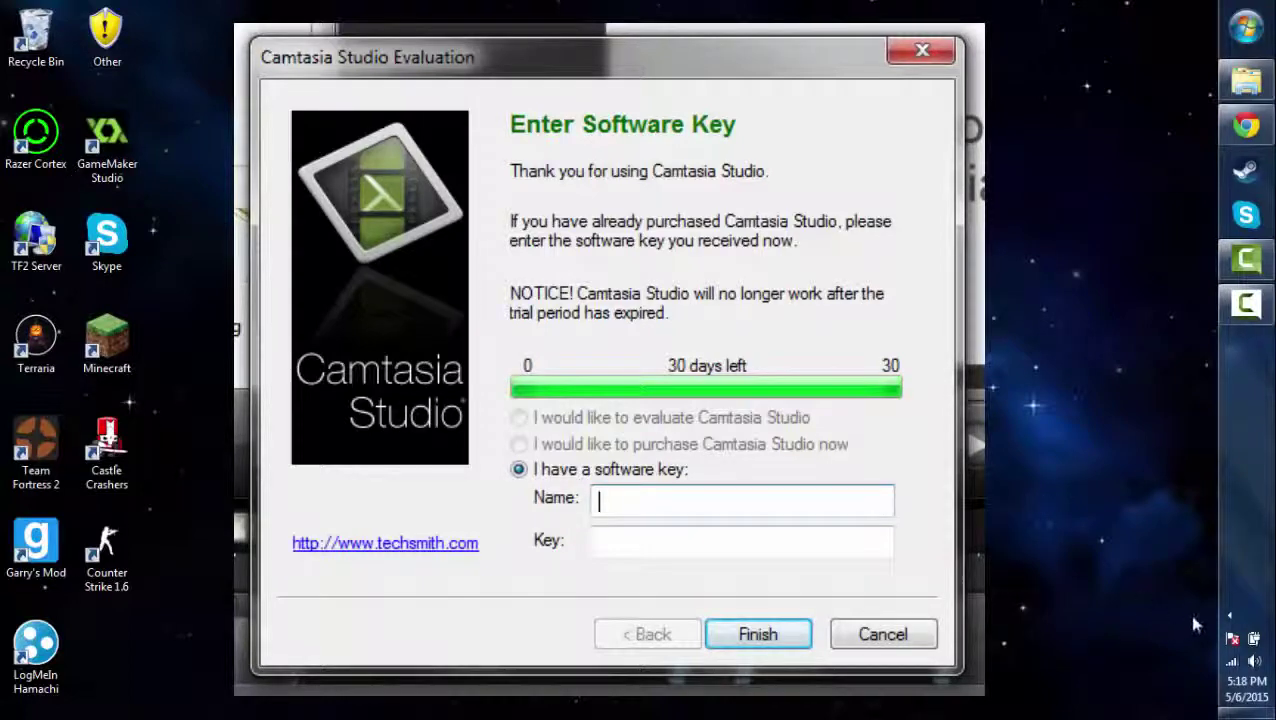
- Disconnect the wireless network from the taskbar network list
click(1232, 666)
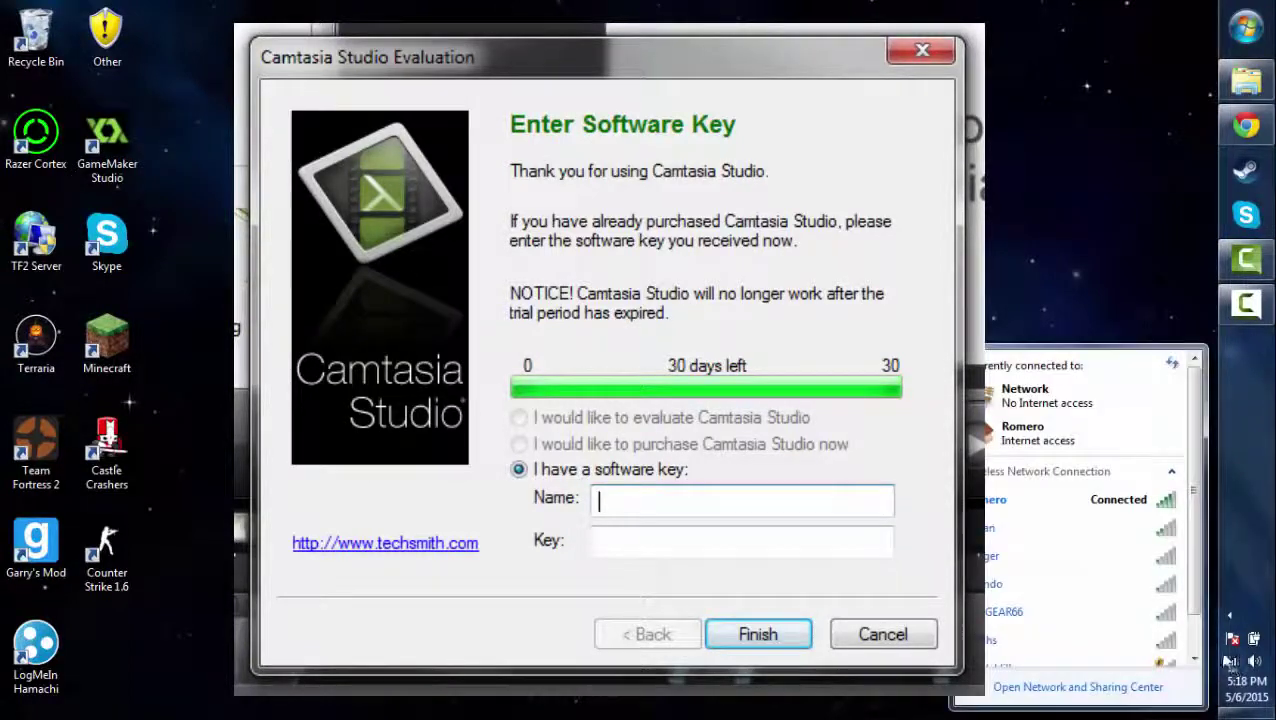
click(1130, 505)
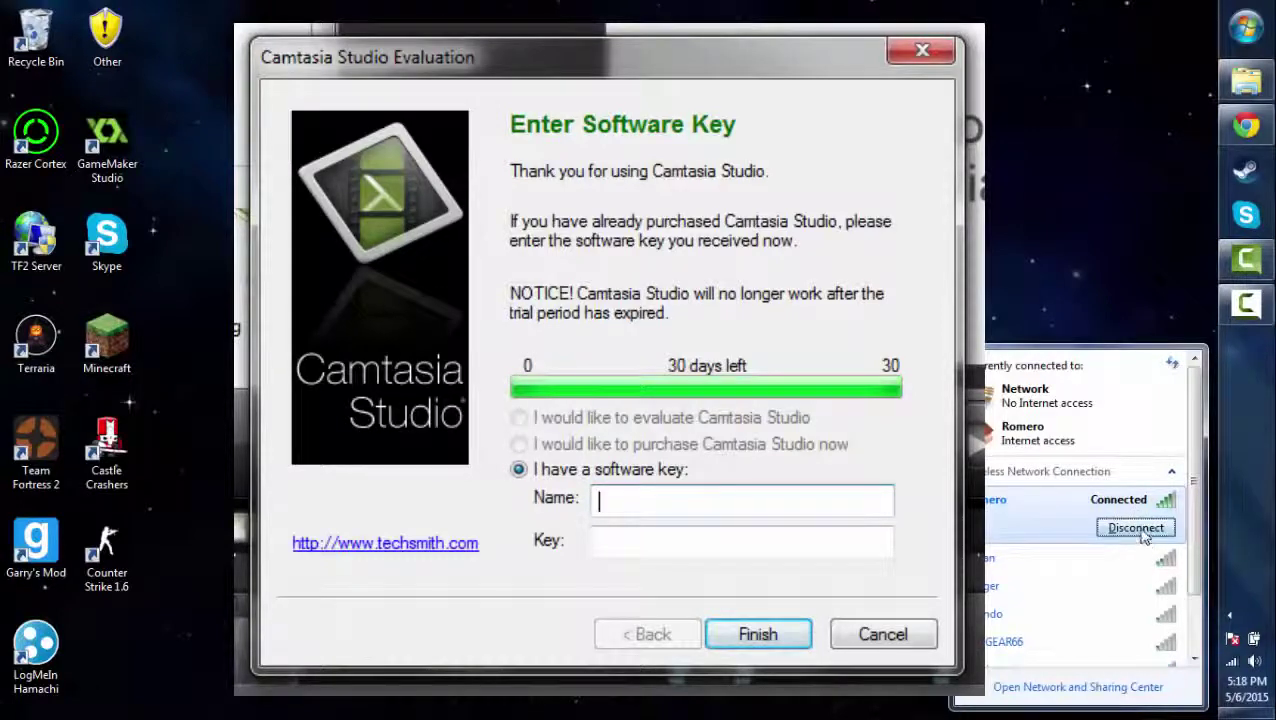
click(1140, 528)
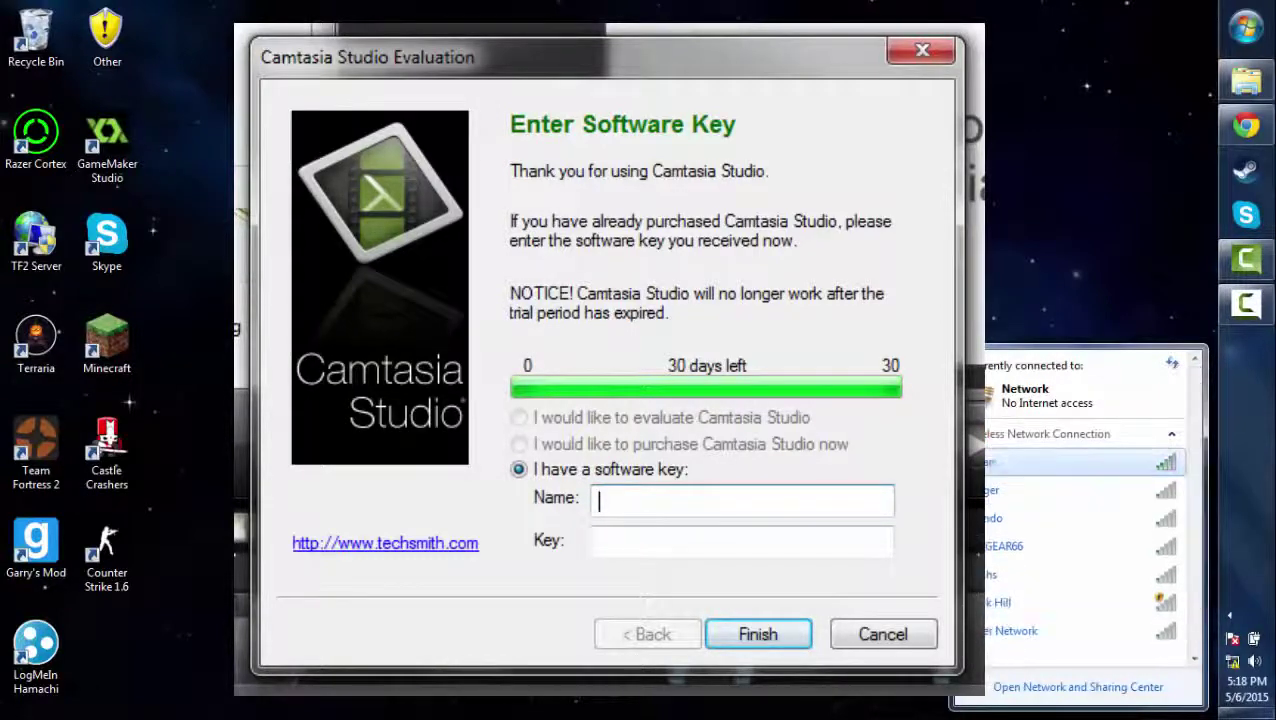
key(Escape)
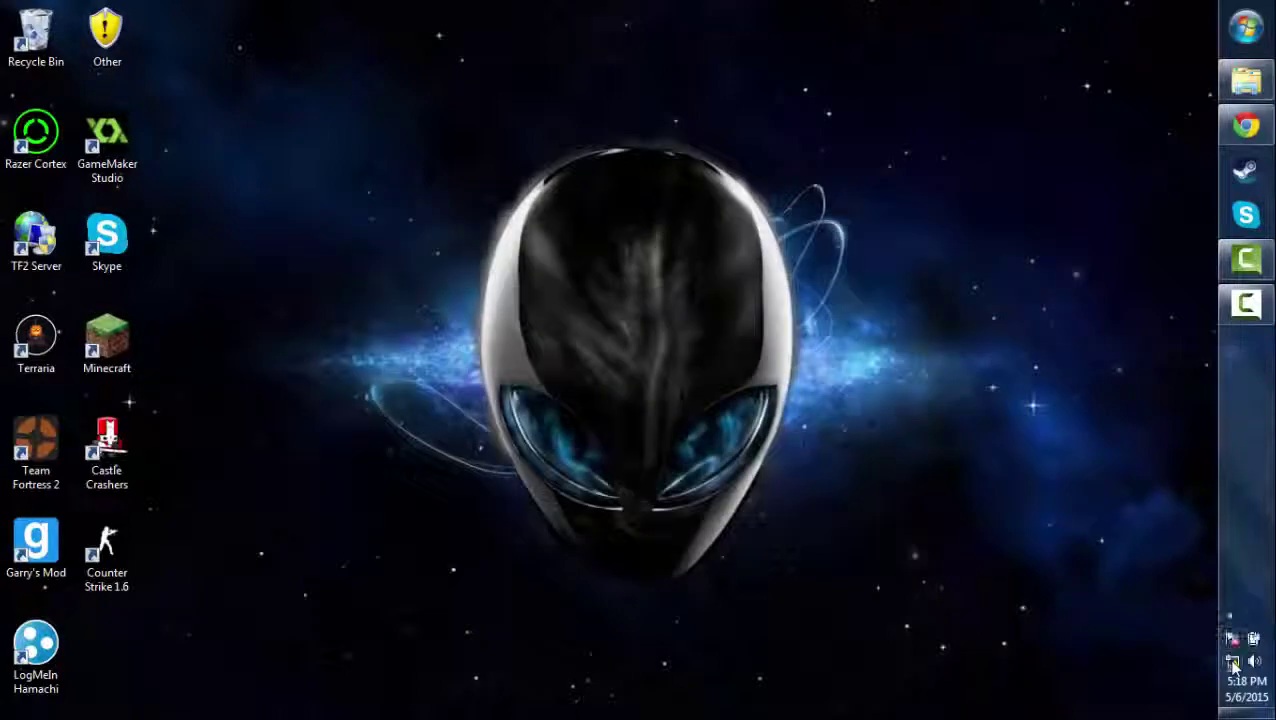
- Reconnect to the wireless network from the taskbar network list
click(1233, 663)
click(1125, 464)
click(1143, 491)
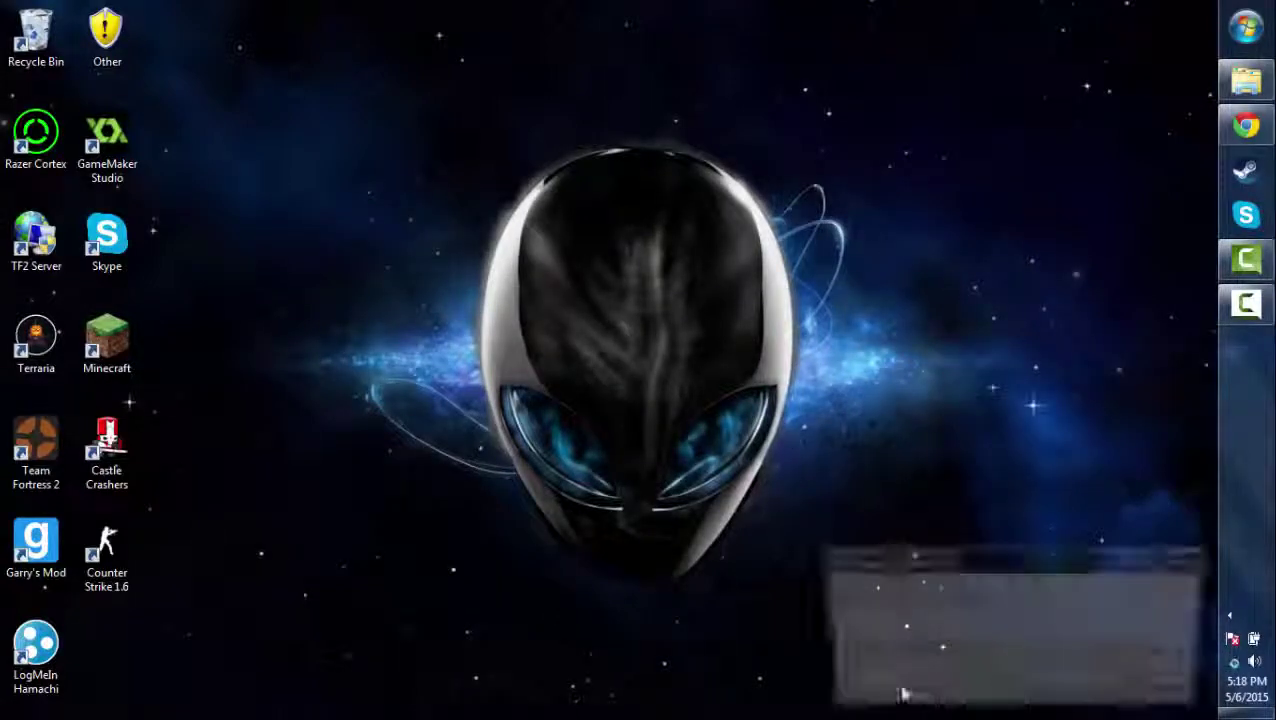